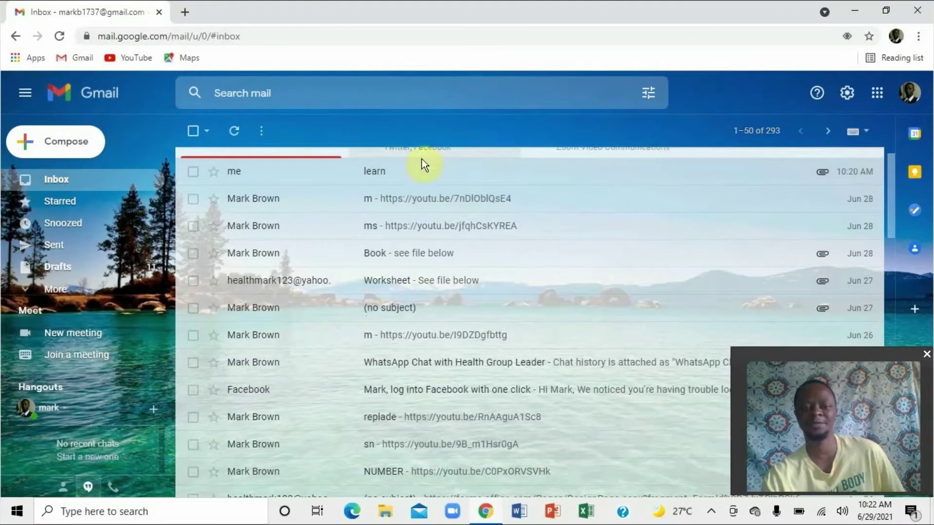
# Open the "learn" email, preview its learn.docx attachment and check which apps it can be opened with.
pyautogui.click(381, 179)
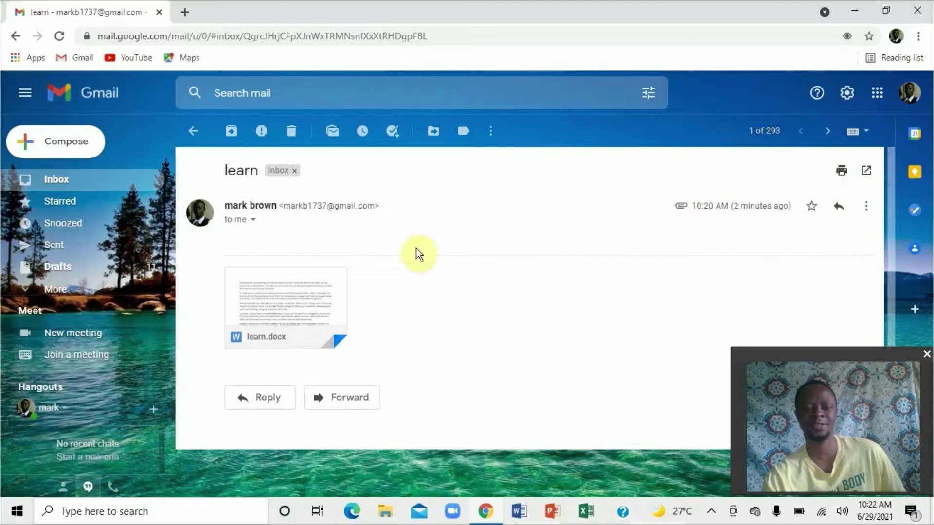
pyautogui.click(307, 293)
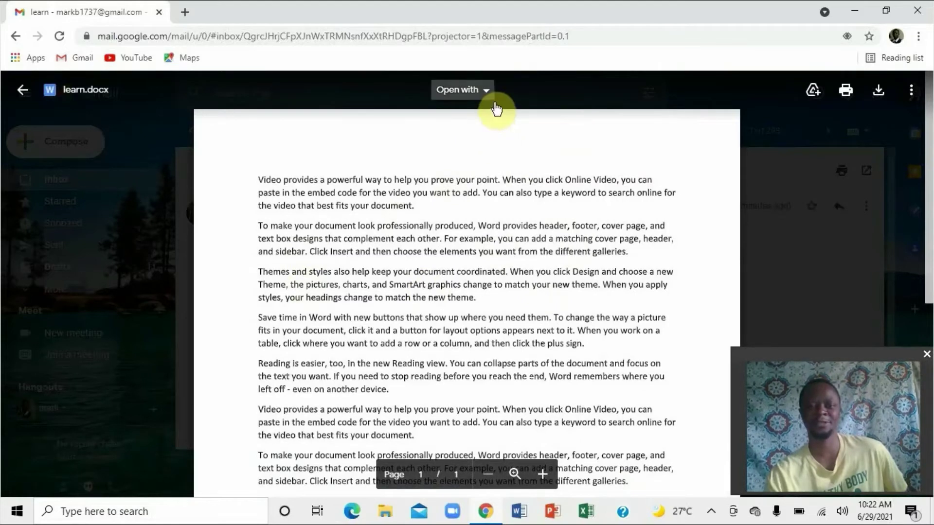
pyautogui.click(484, 90)
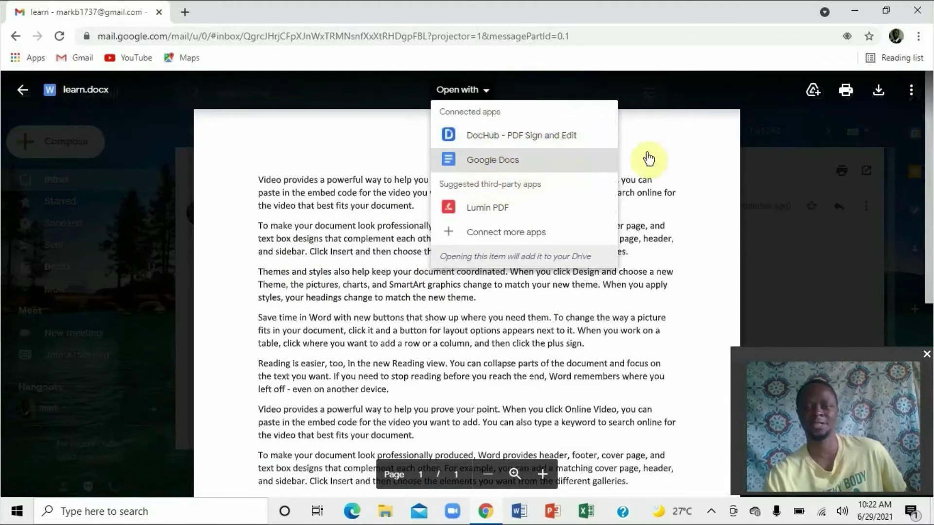
pyautogui.click(677, 148)
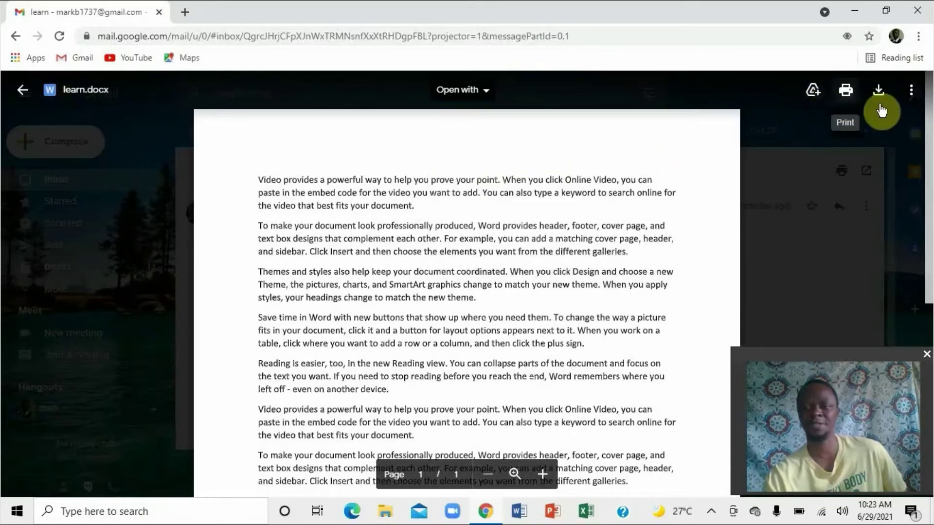
# Bring up the print settings for the learn.docx attachment and review the destination, color and additional options.
pyautogui.click(852, 95)
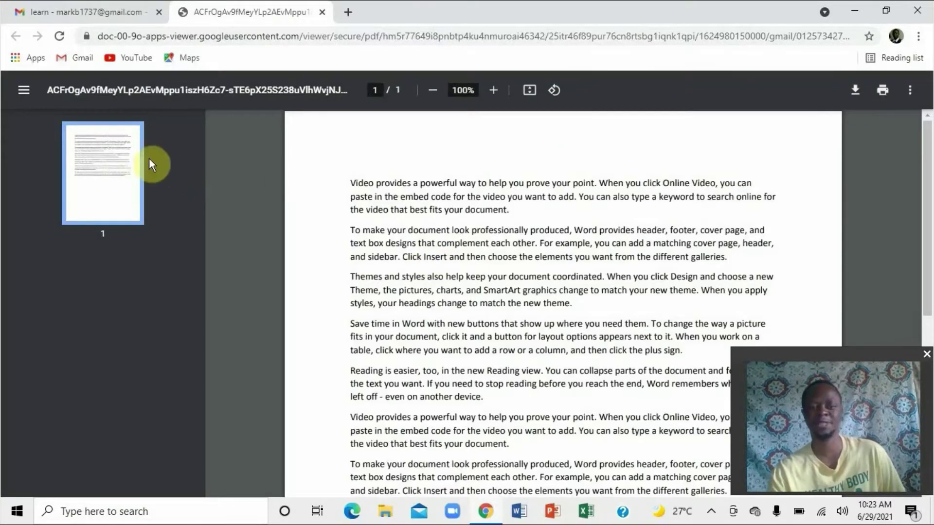
pyautogui.click(892, 96)
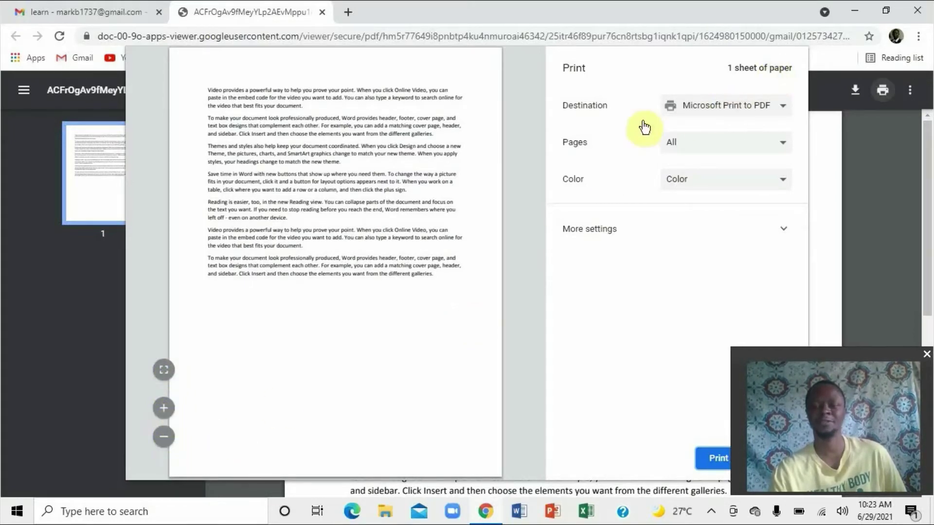
pyautogui.click(791, 114)
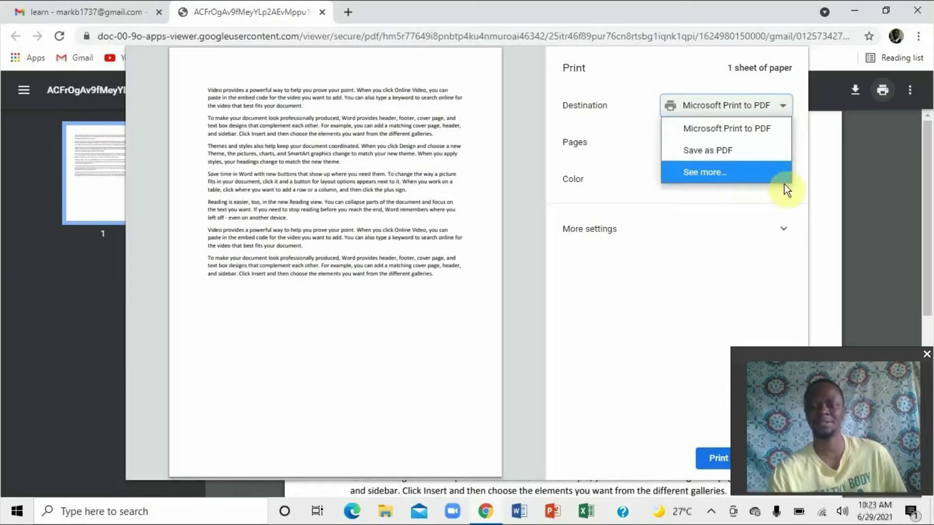
pyautogui.click(808, 183)
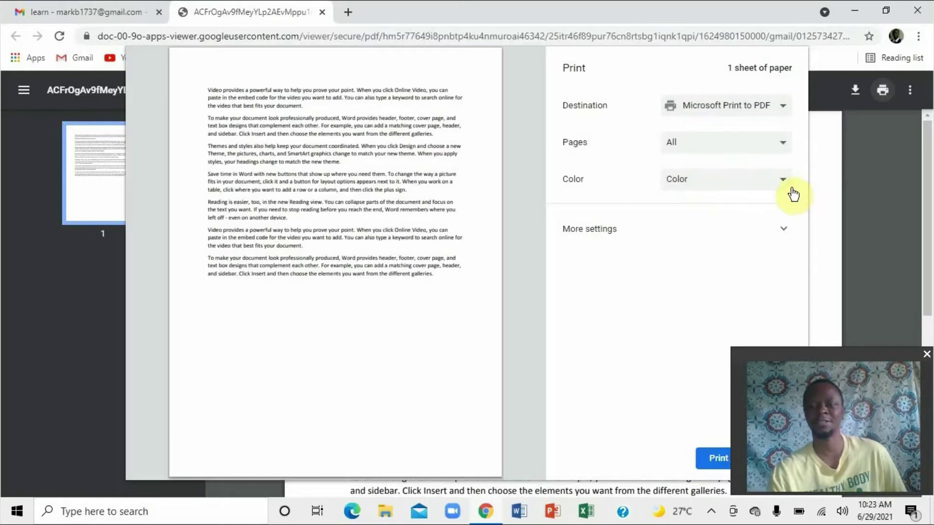
pyautogui.click(793, 195)
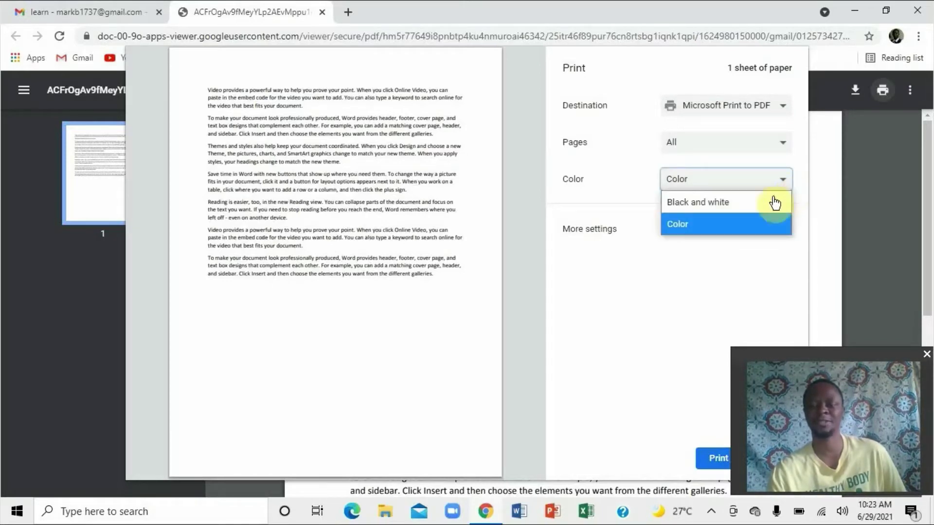
pyautogui.click(828, 210)
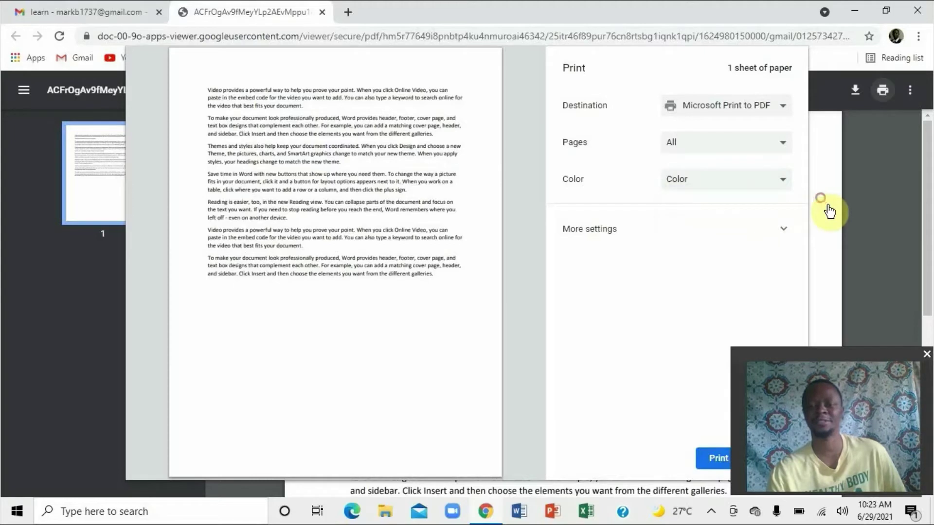
pyautogui.click(794, 235)
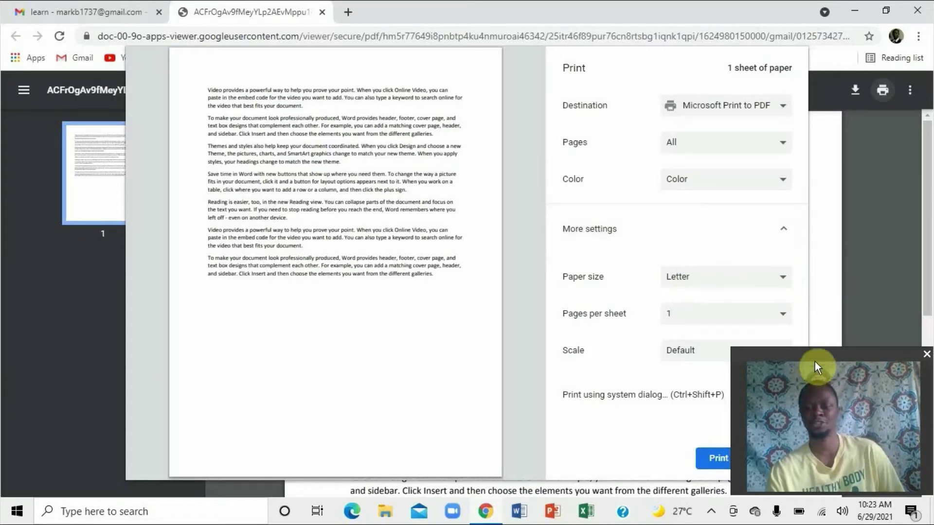
pyautogui.moveTo(815, 361); pyautogui.dragTo(81, 350)
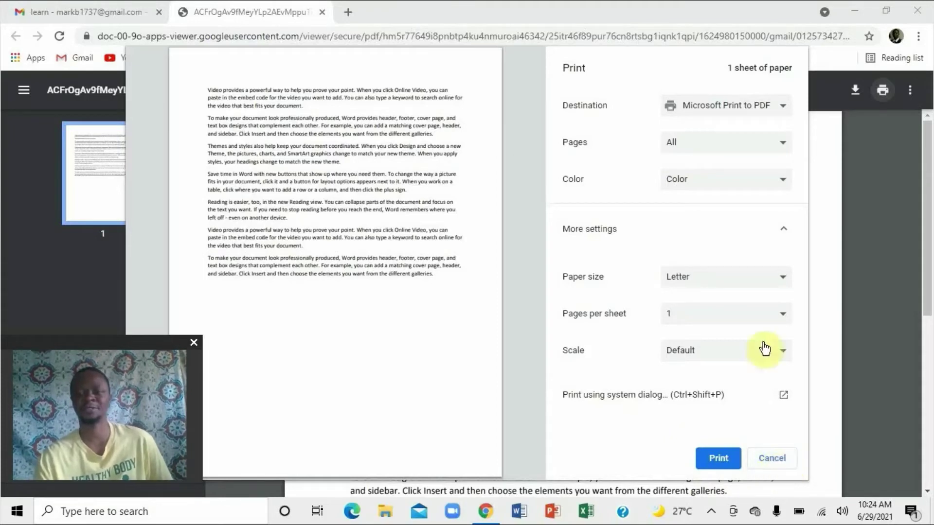
# Minimize the browser and open the remote PDF from the desktop in a maximized Microsoft Edge window.
pyautogui.click(862, 16)
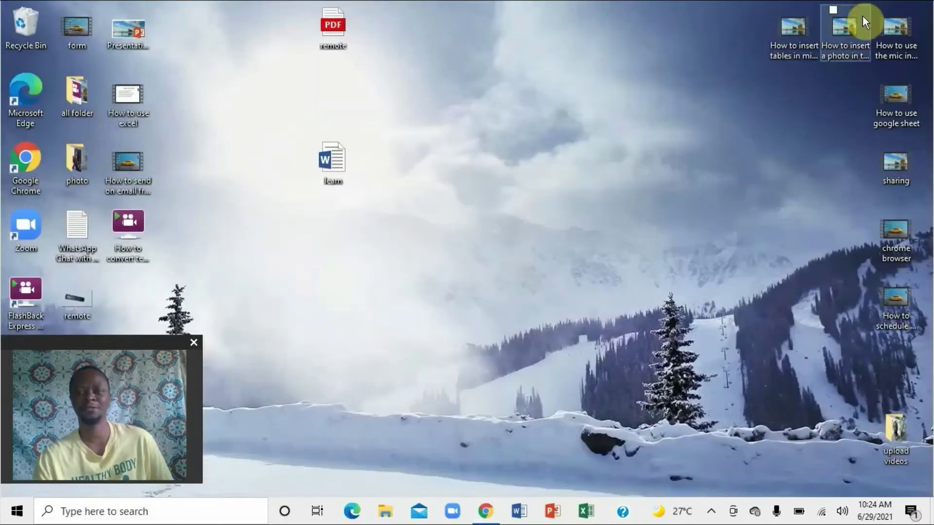
pyautogui.doubleClick(331, 28)
pyautogui.rightClick(325, 23)
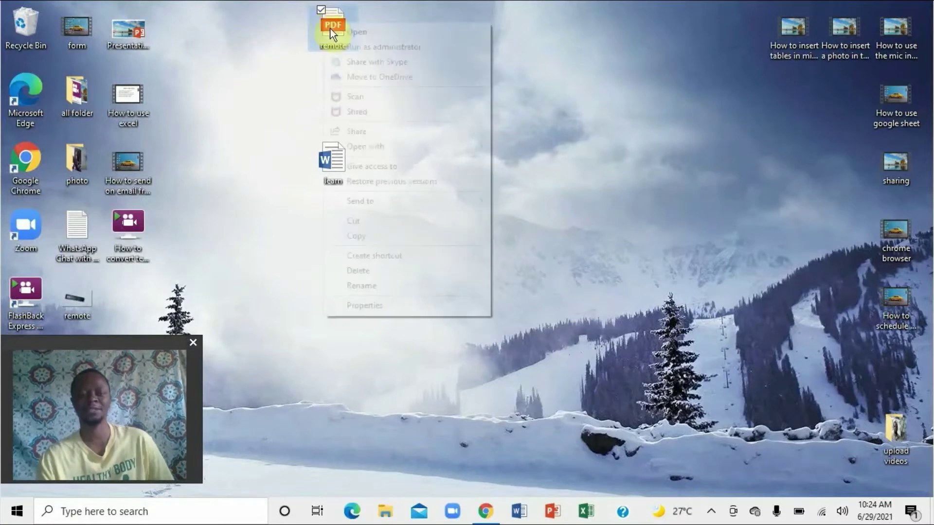
pyautogui.click(361, 39)
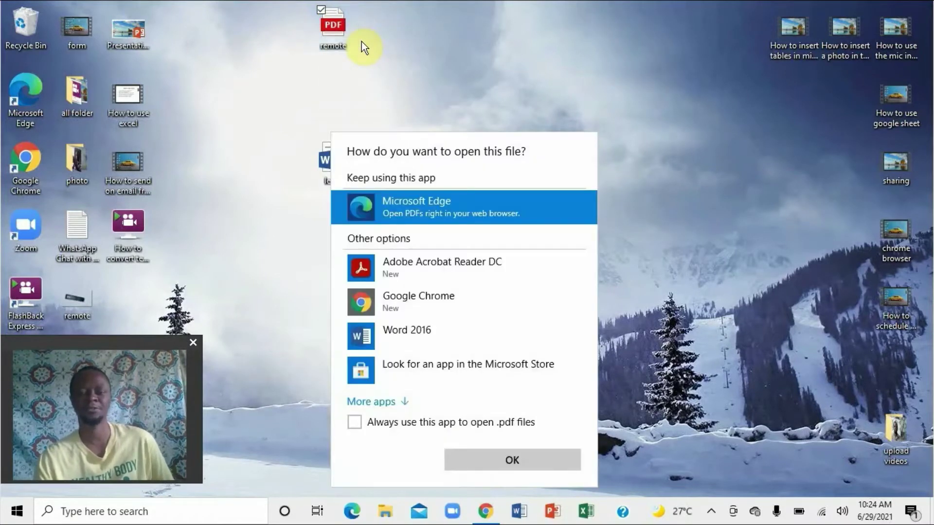
pyautogui.click(522, 471)
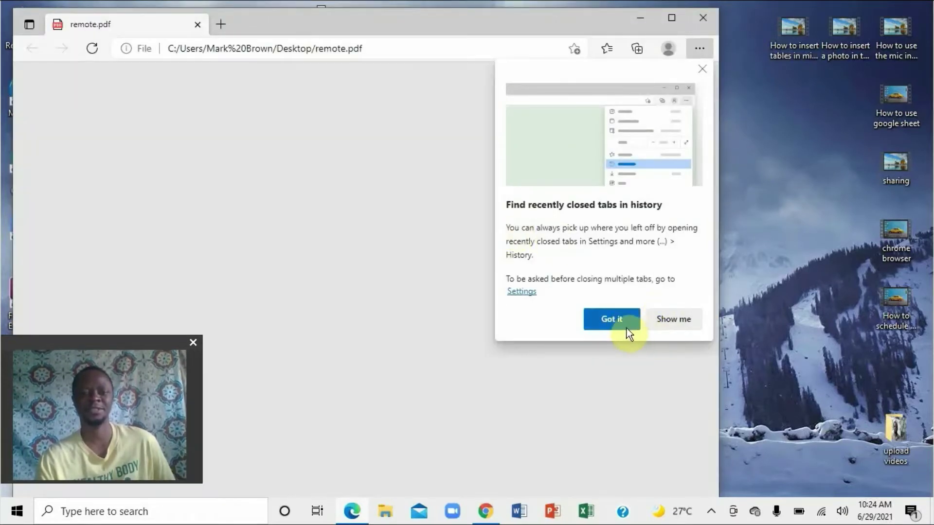
pyautogui.click(626, 329)
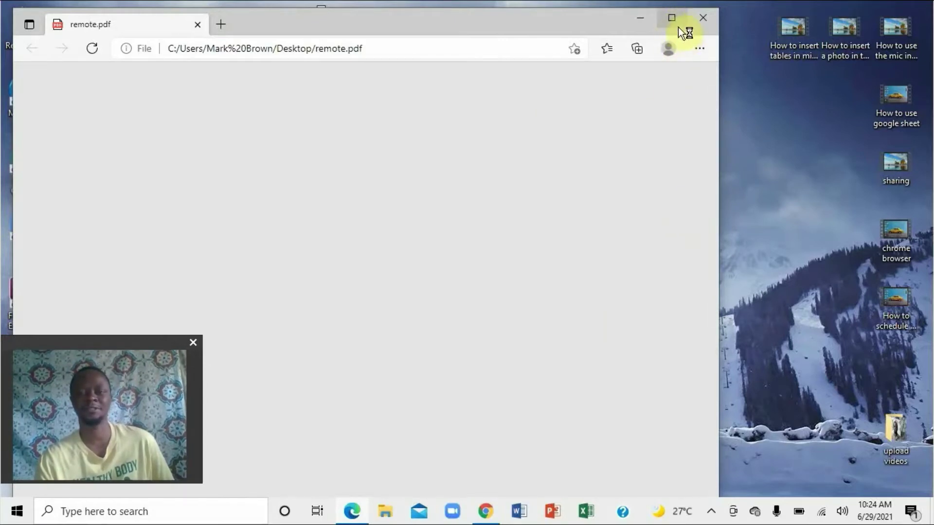
pyautogui.click(678, 20)
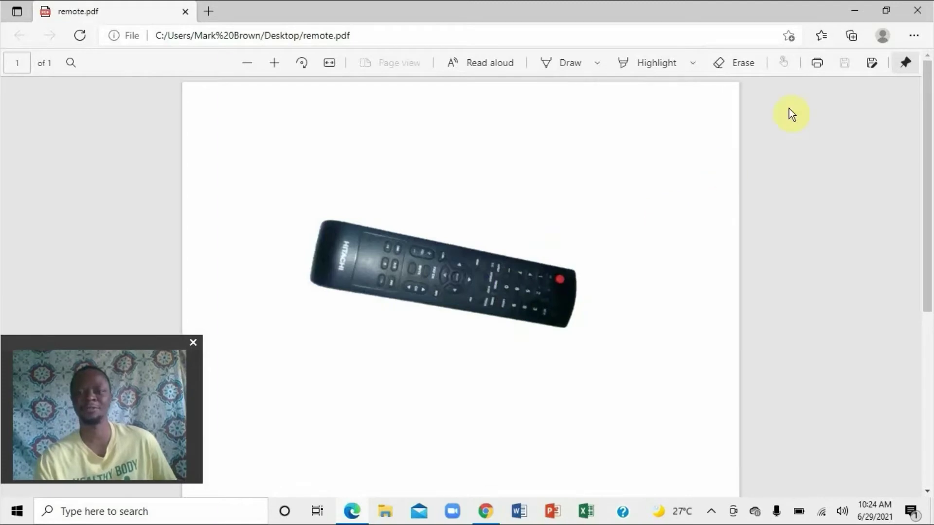
# Bring up the print settings for the remote PDF and review the available printers and color modes.
pyautogui.click(826, 71)
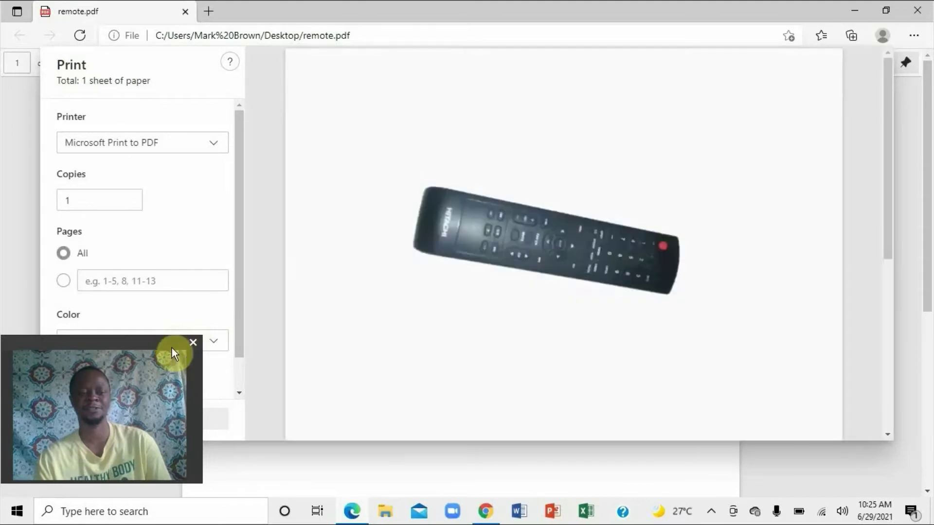
pyautogui.moveTo(172, 348); pyautogui.dragTo(898, 358)
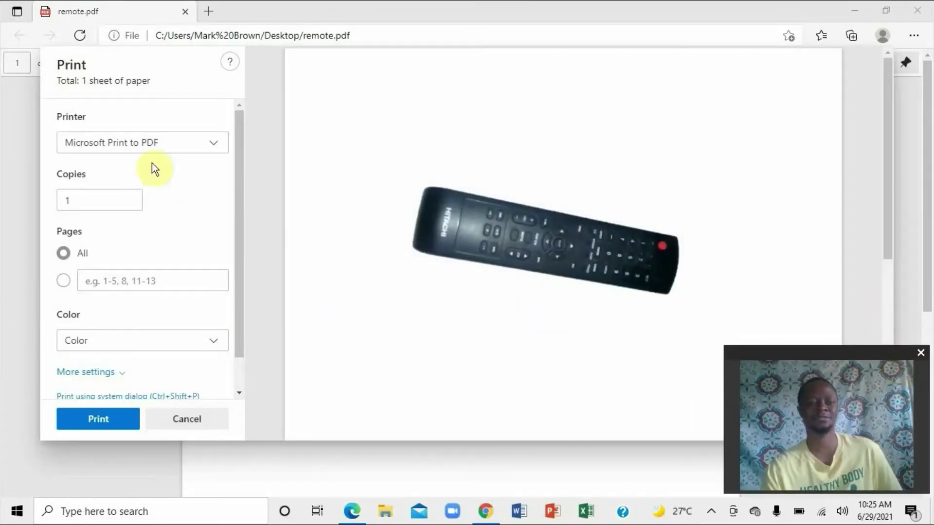
pyautogui.click(222, 148)
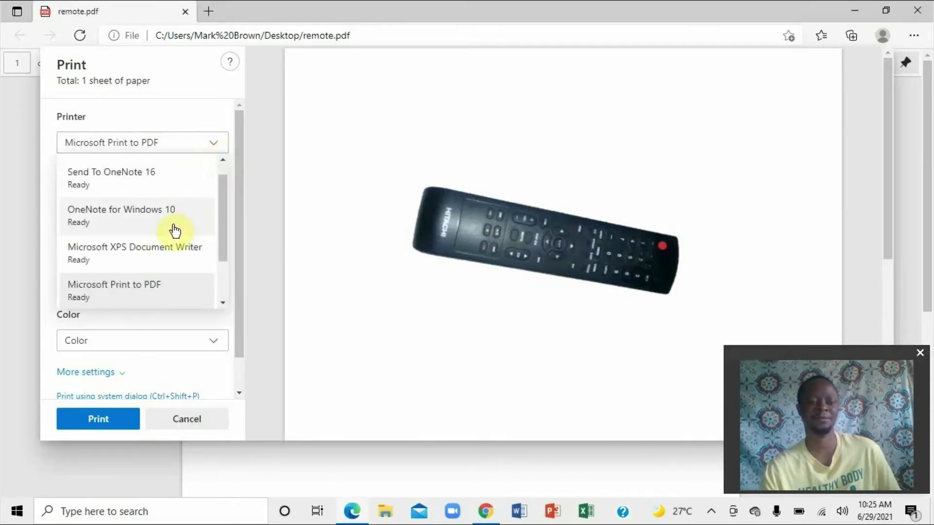
pyautogui.click(267, 213)
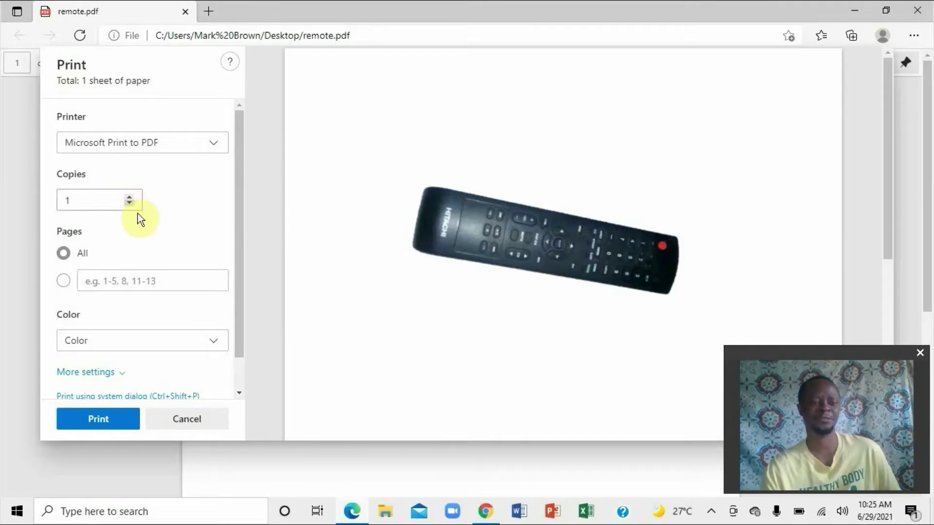
pyautogui.click(216, 343)
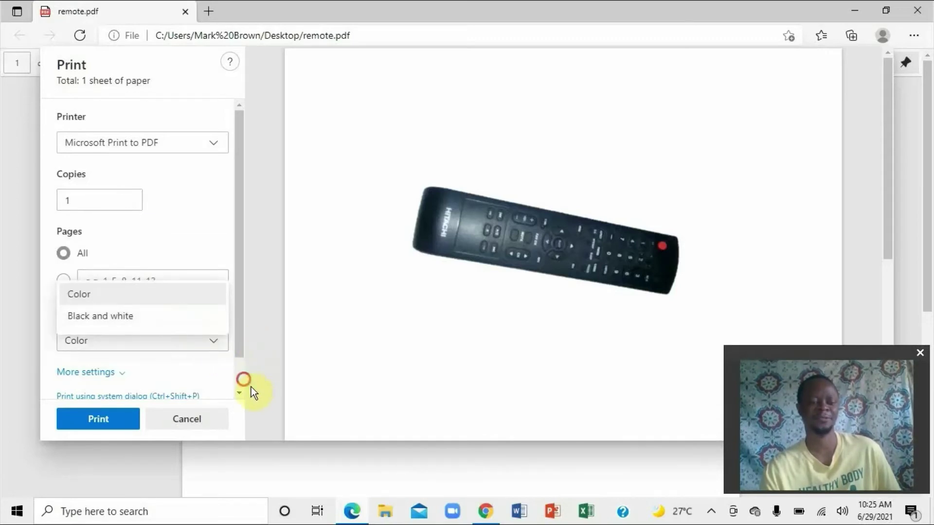
pyautogui.scroll(-1, 246, 388)
# Send the remote PDF to Microsoft Print to PDF, cancel saving the output and close the document window.
pyautogui.click(125, 424)
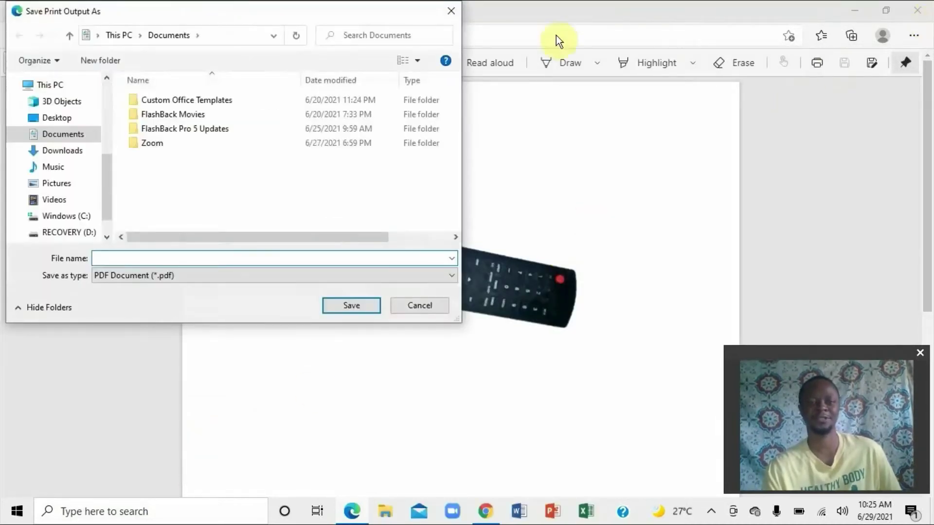
pyautogui.click(454, 18)
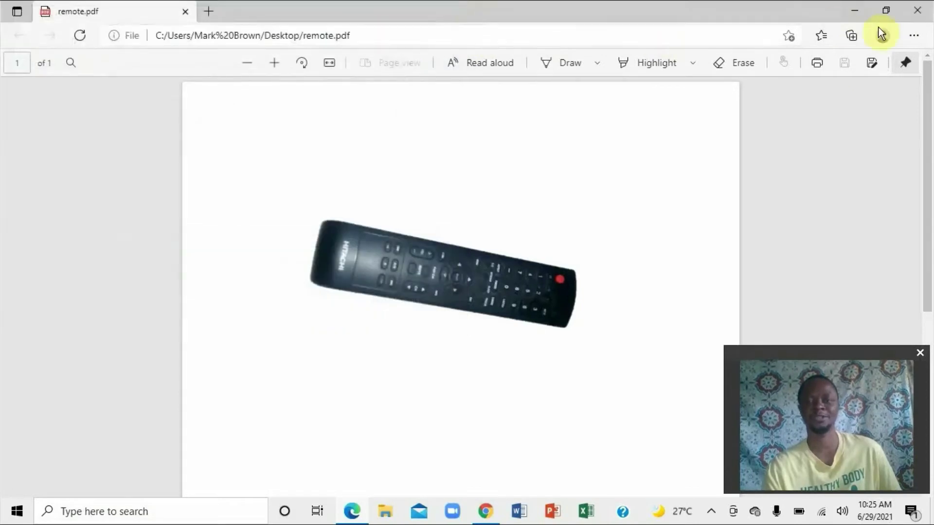
pyautogui.click(928, 12)
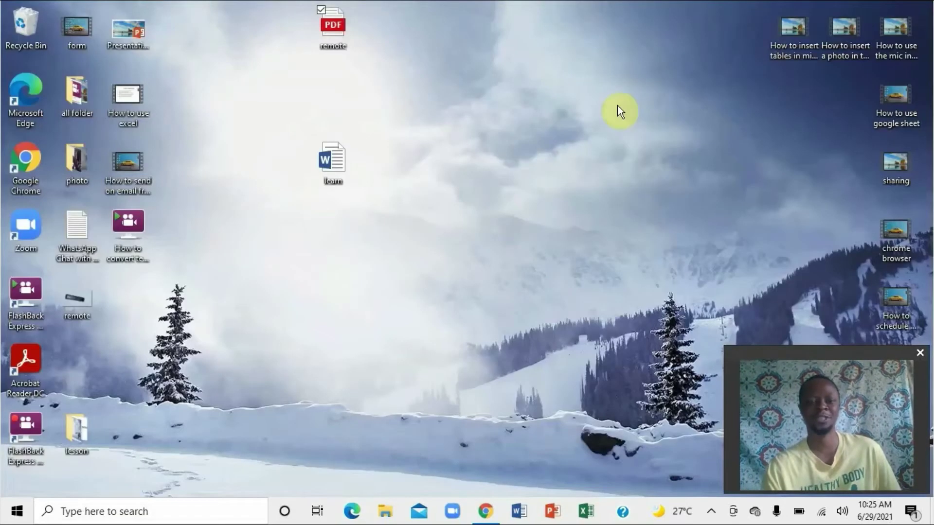
# Open the learn document from the desktop in Word, dismiss the Office activation wizard and maximize the window.
pyautogui.doubleClick(341, 168)
pyautogui.rightClick(341, 167)
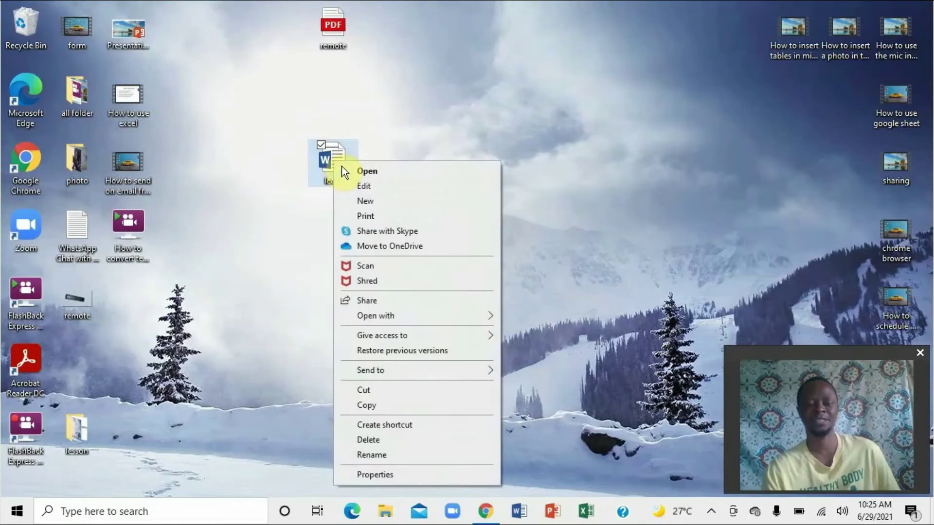
pyautogui.click(366, 176)
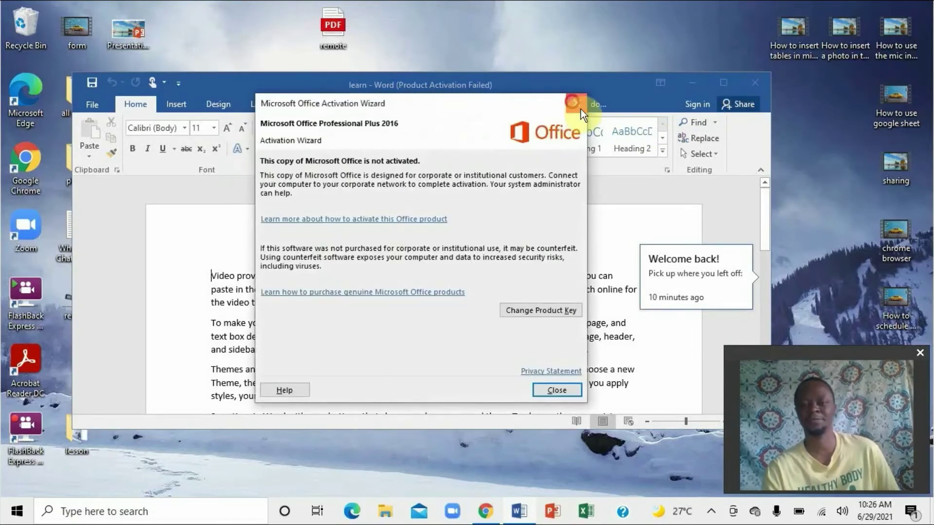
pyautogui.click(578, 104)
pyautogui.click(728, 90)
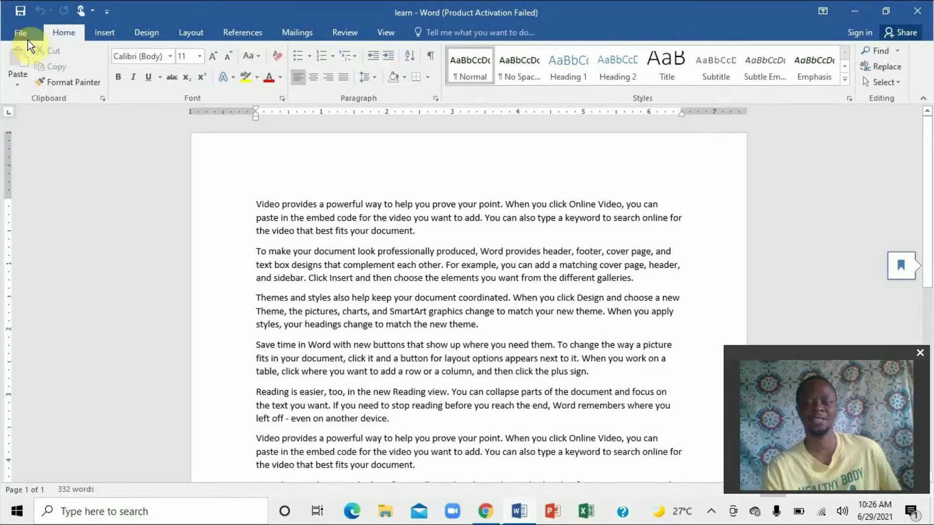
# Bring up the print page for the learn document and review the available printers.
pyautogui.click(20, 33)
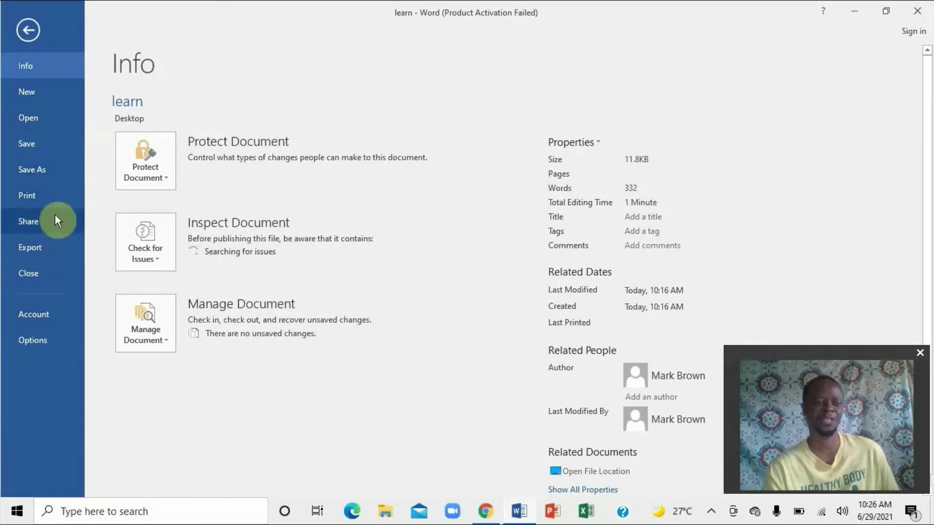
pyautogui.click(48, 195)
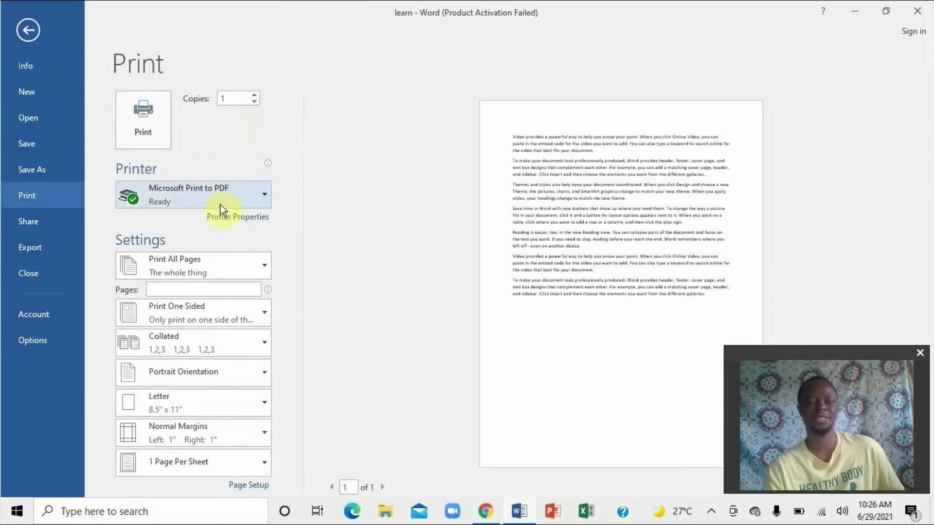
pyautogui.click(273, 203)
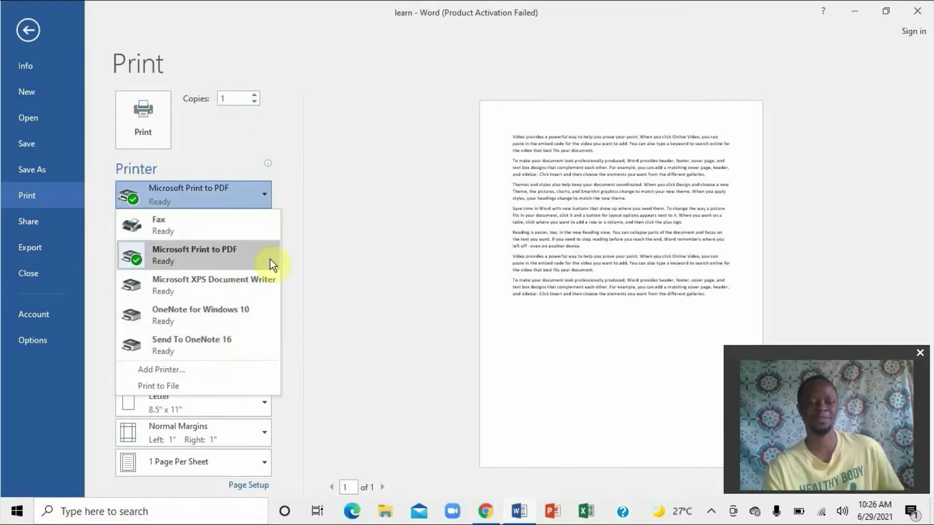
pyautogui.click(292, 234)
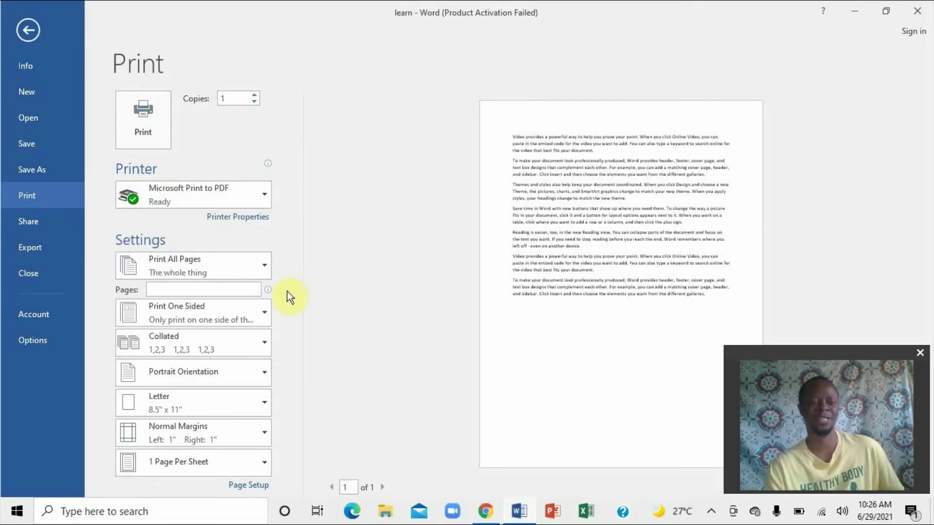
# Examine the one-sided and two-sided printing choices for the learn document.
pyautogui.moveTo(201, 297)
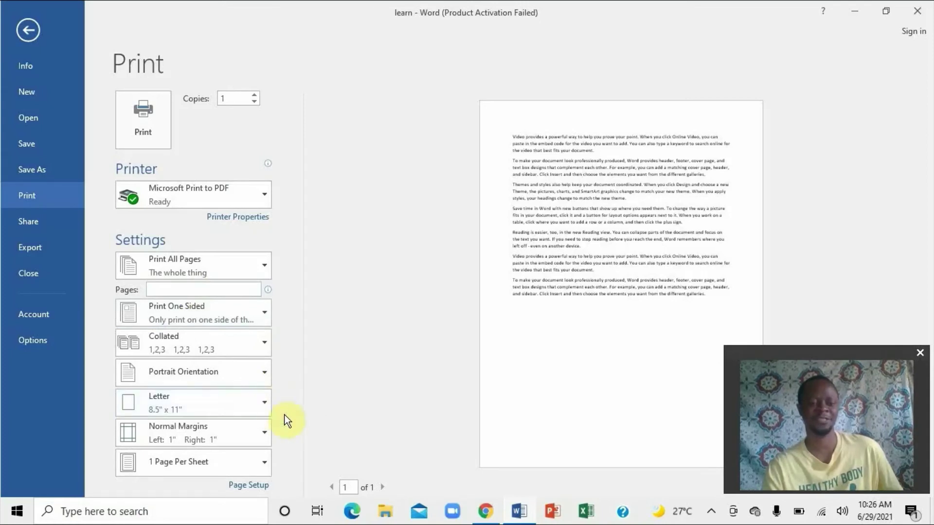
pyautogui.click(271, 319)
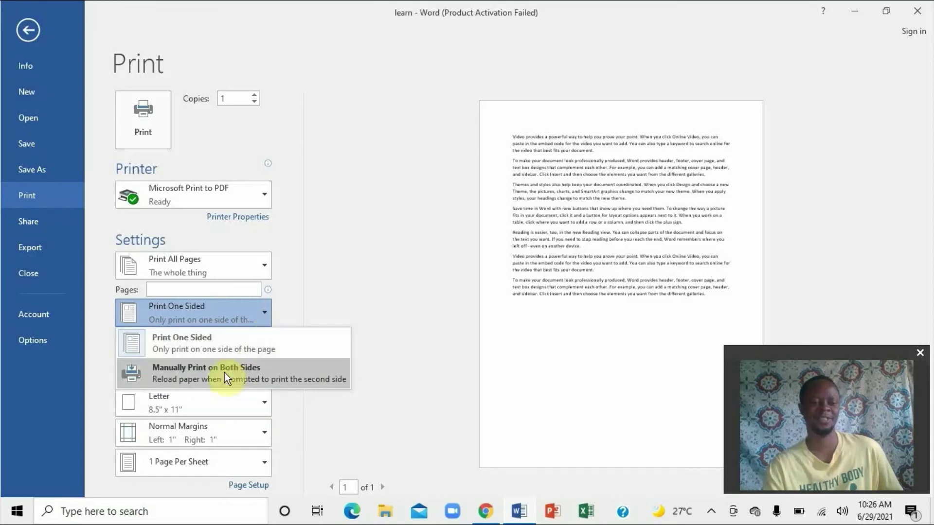
pyautogui.click(332, 306)
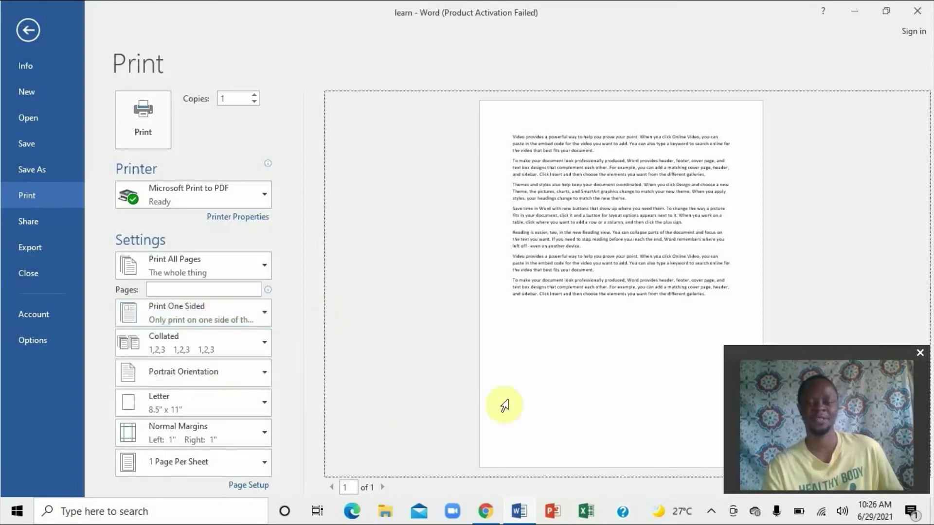
pyautogui.click(302, 452)
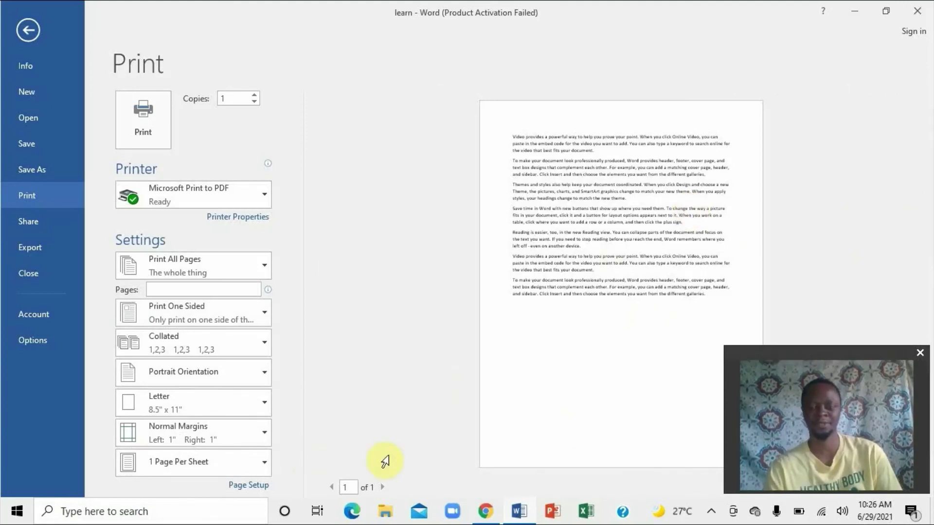
pyautogui.press('Down')
pyautogui.press('Down')
pyautogui.press('Down')
pyautogui.press('Down')
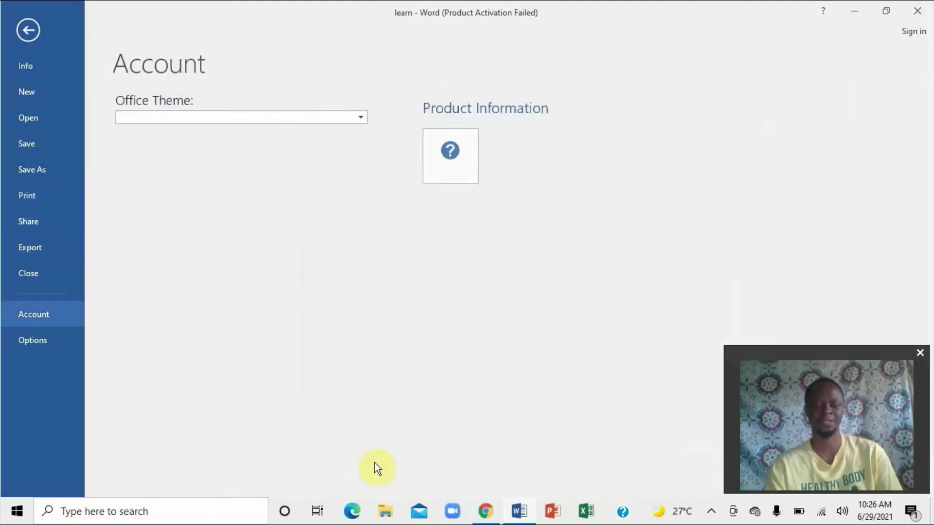
pyautogui.click(31, 204)
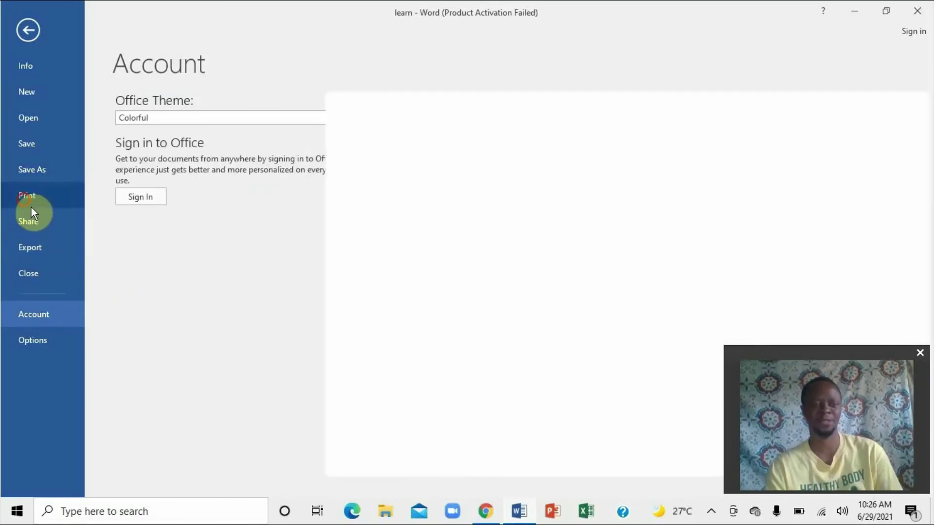